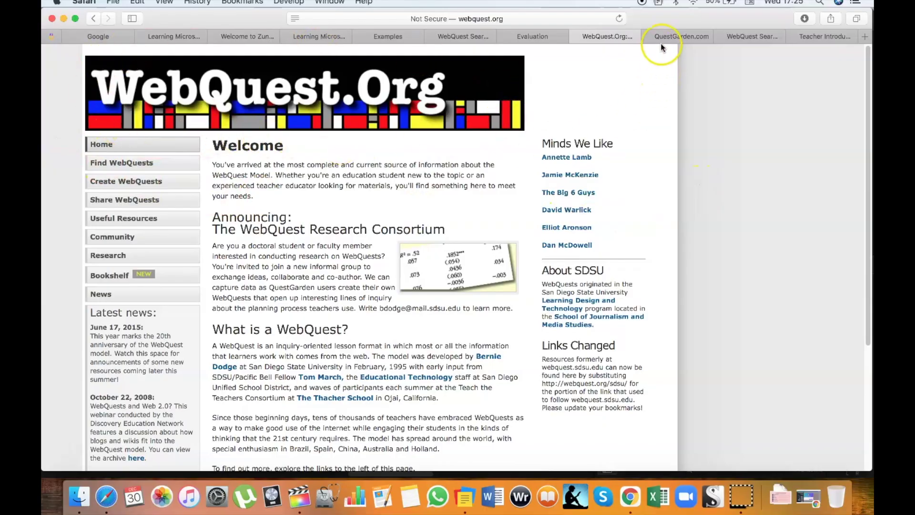
On QuestGarden, search the example WebQuests for 'parts of speech'
left_click(662, 38)
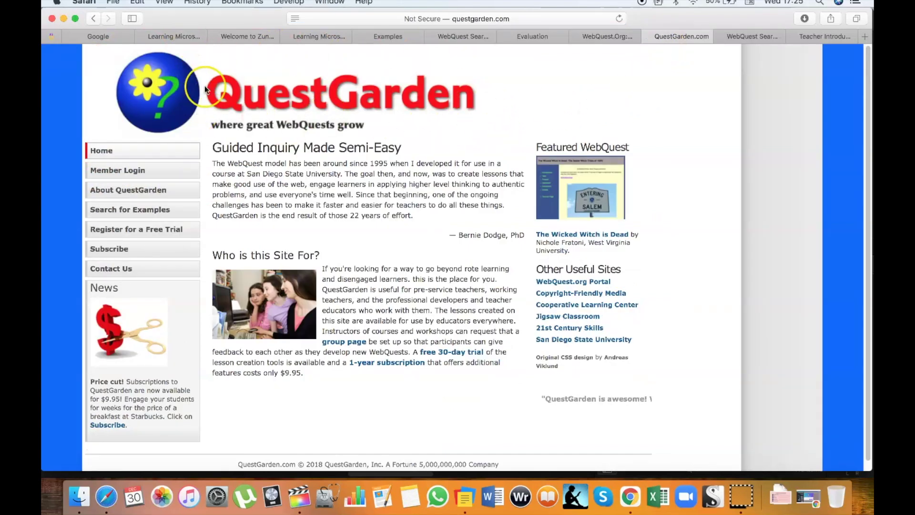
left_click(125, 218)
scroll(310, 334, "down", 2)
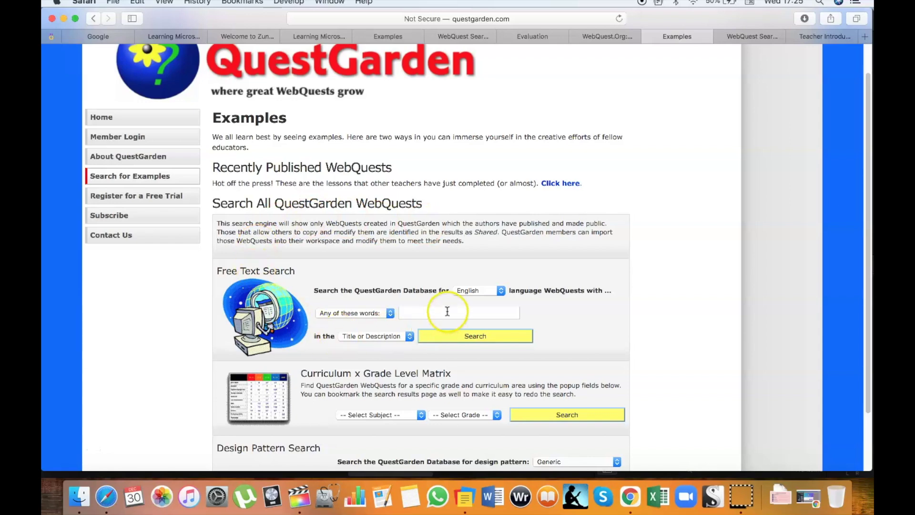
left_click(415, 314)
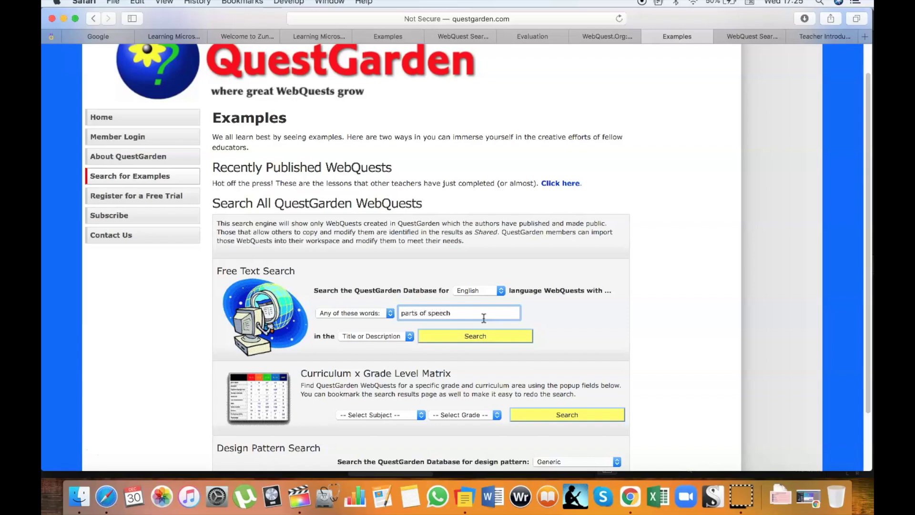
key("Return")
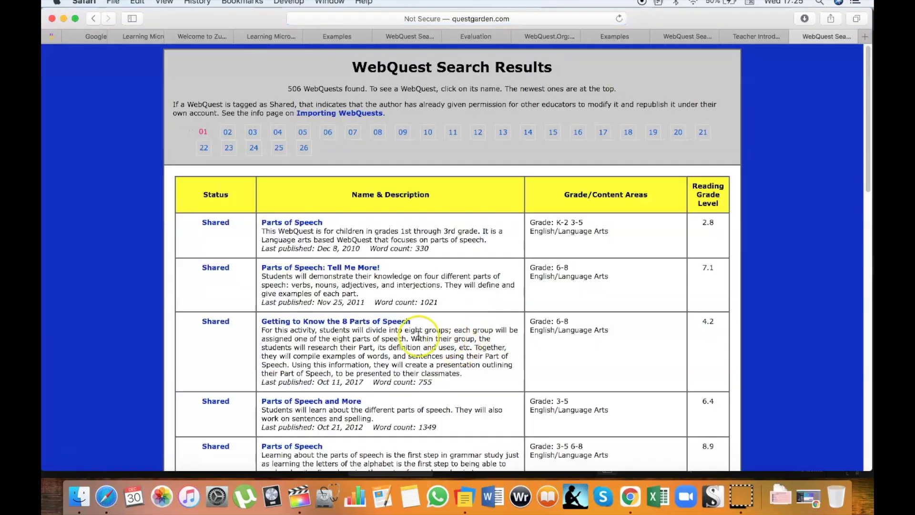
Open the 'Parts of Speech: Tell Me More!' WebQuest from the search results
scroll(245, 272, "down", 3)
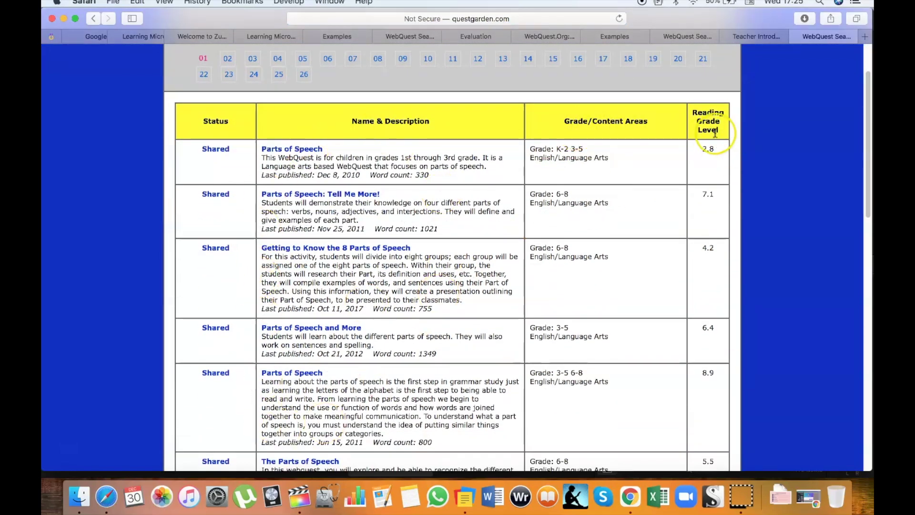
scroll(594, 250, "down", 1)
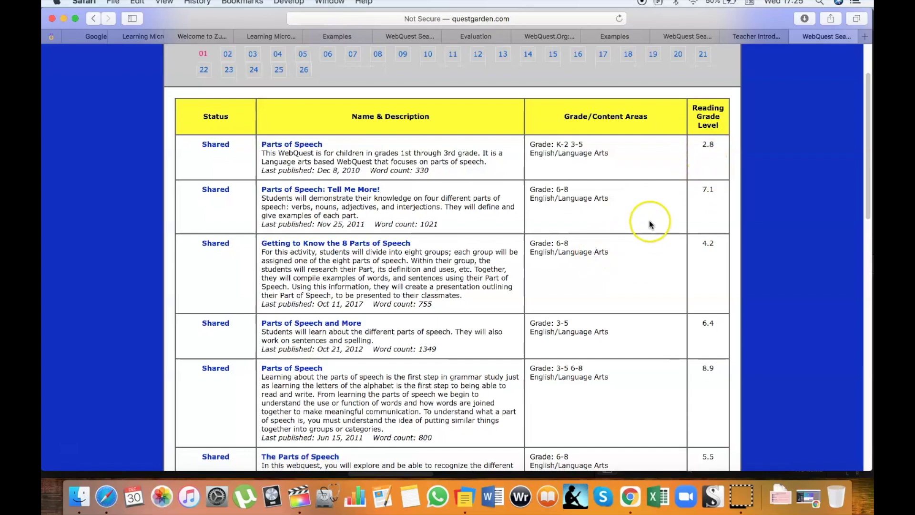
left_click(299, 191)
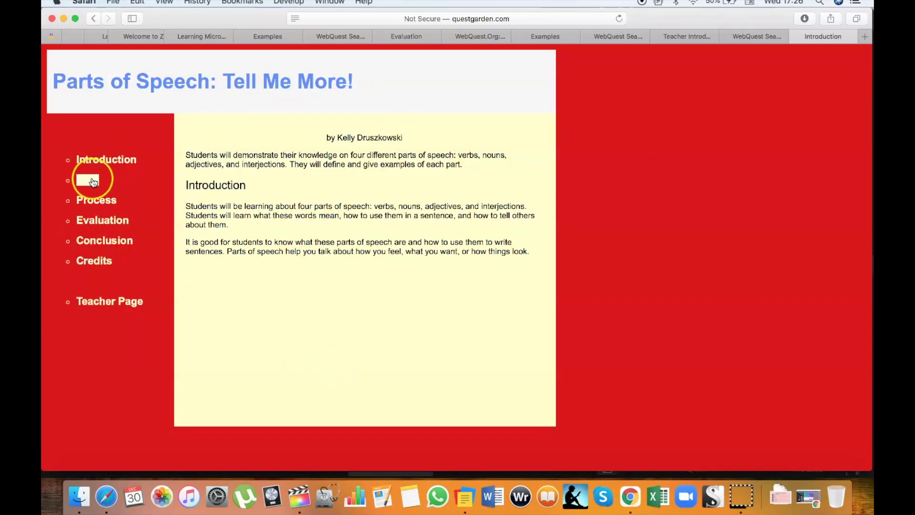
View its Task, Process, Evaluation, Conclusion, Credits and Teacher Page sections
left_click(93, 184)
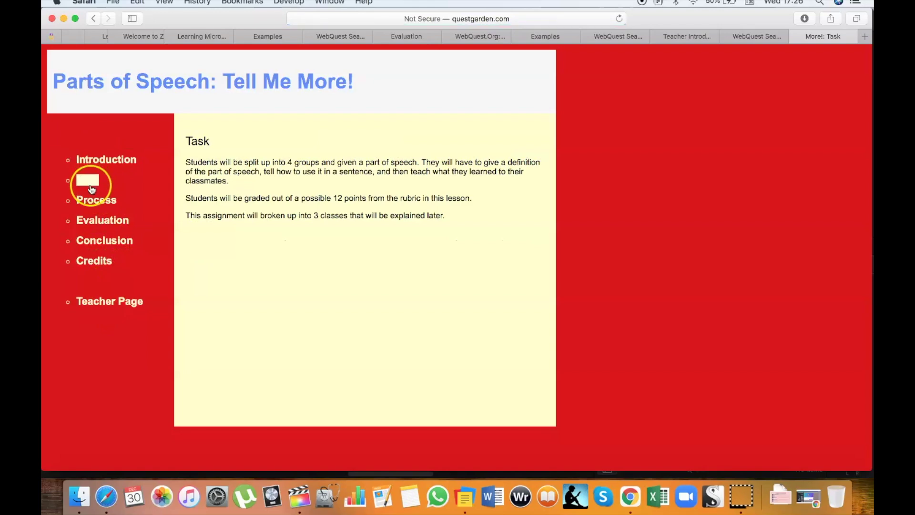
left_click(95, 204)
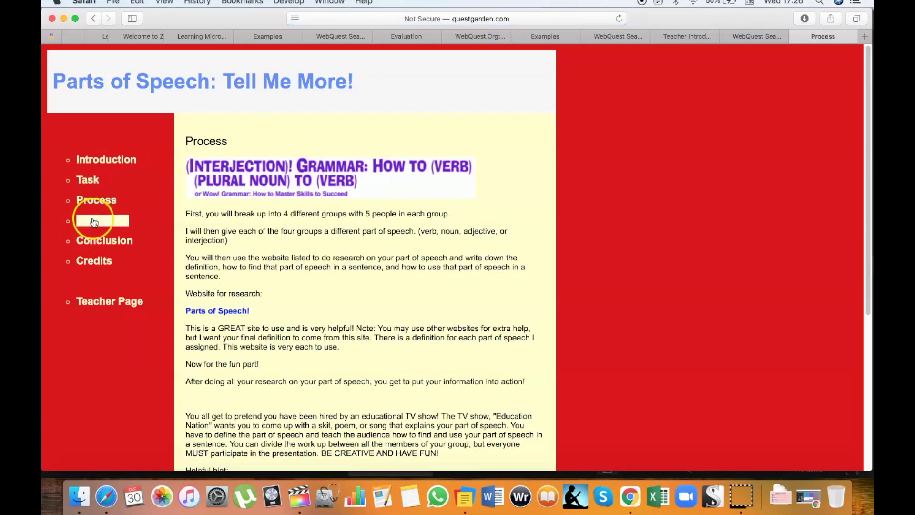
left_click(94, 223)
left_click(100, 241)
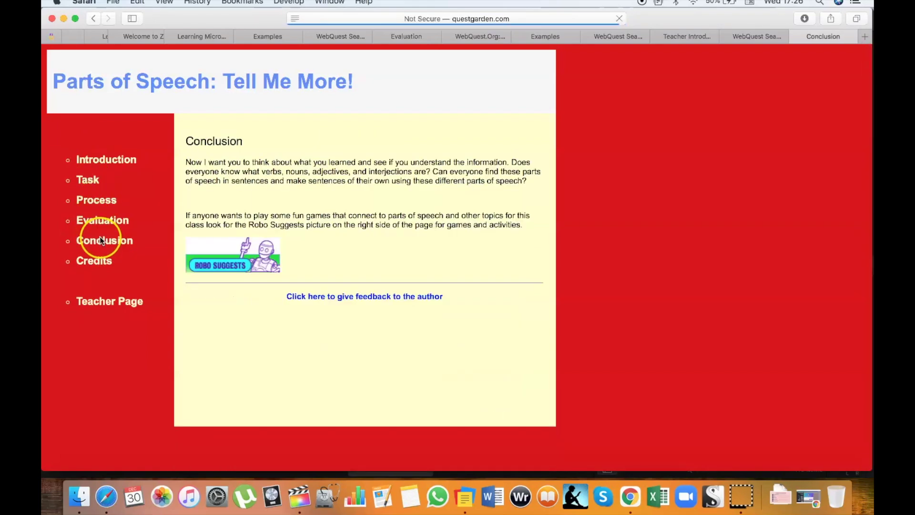
left_click(98, 260)
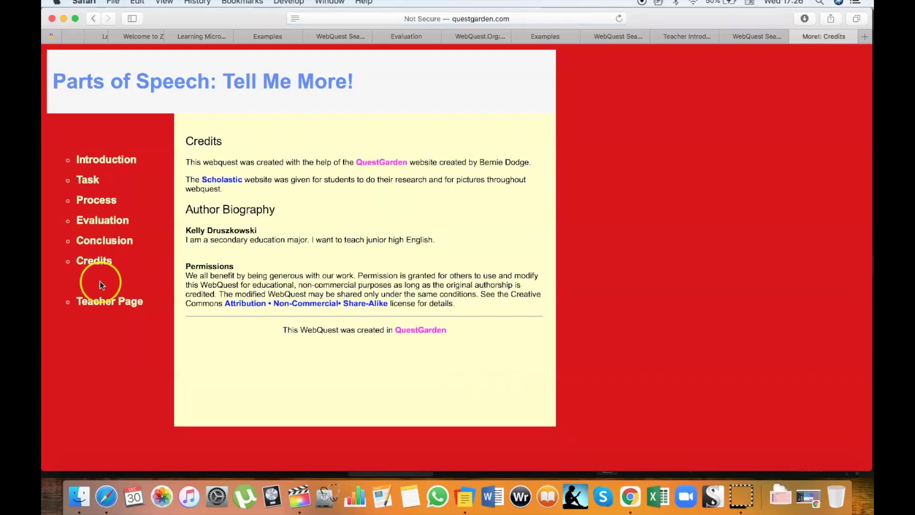
left_click(103, 303)
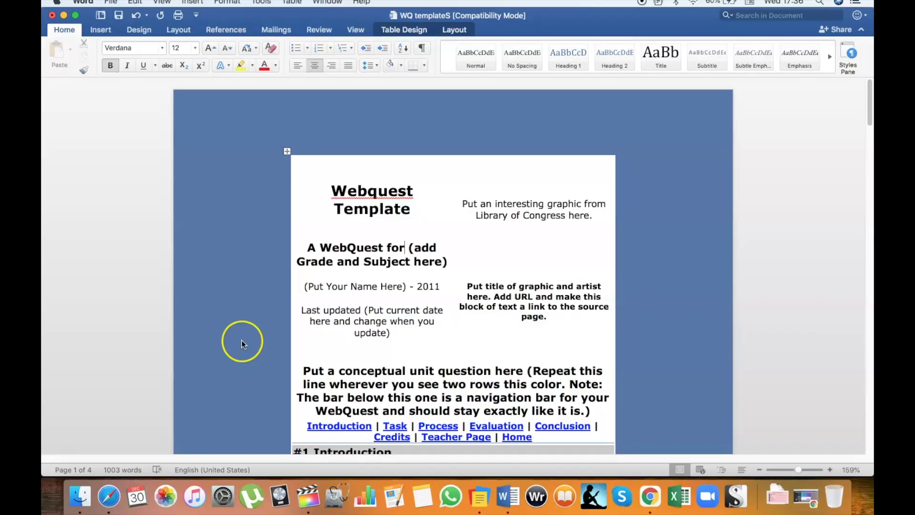
Scroll the Microsoft Word template slide, then load the bookwidgets.com home page
scroll(244, 345, "down", 3)
scroll(242, 341, "down", 3)
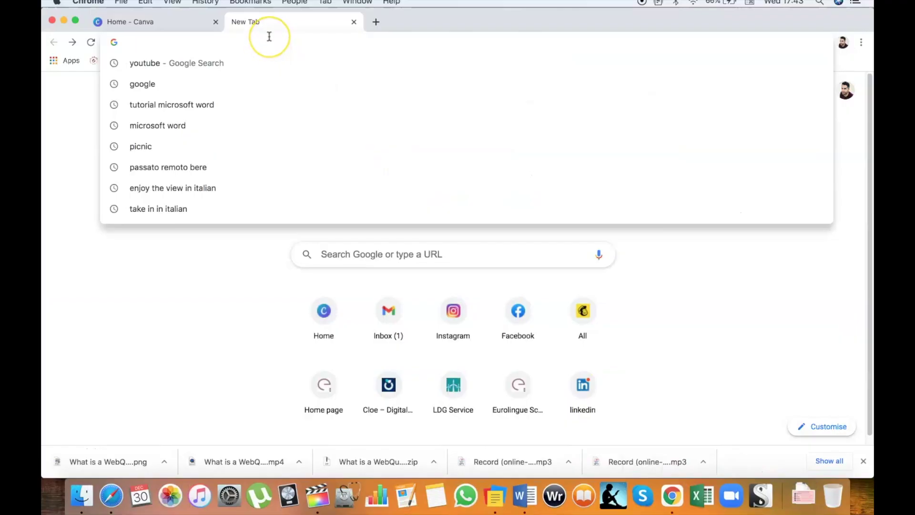
type("bo")
key("Return")
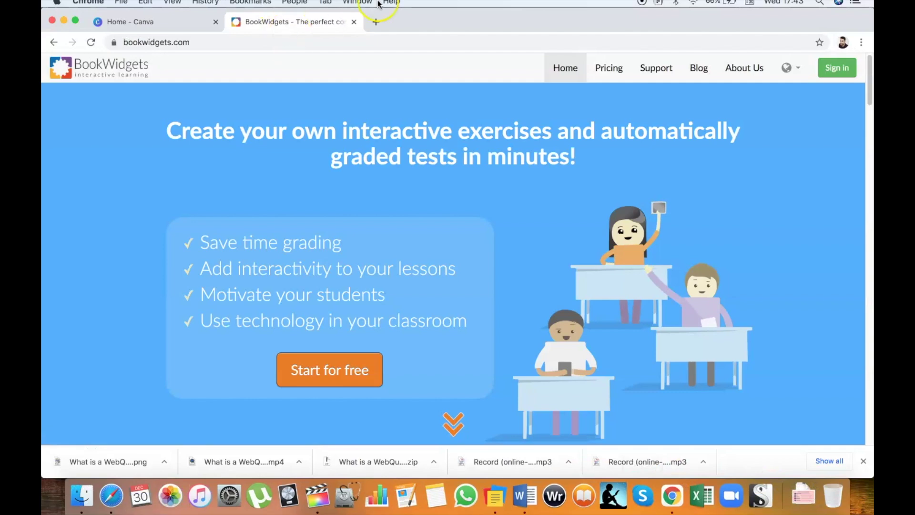
Sign into BookWidgets with a Google account and start a new widget from My Widgets
left_click(837, 68)
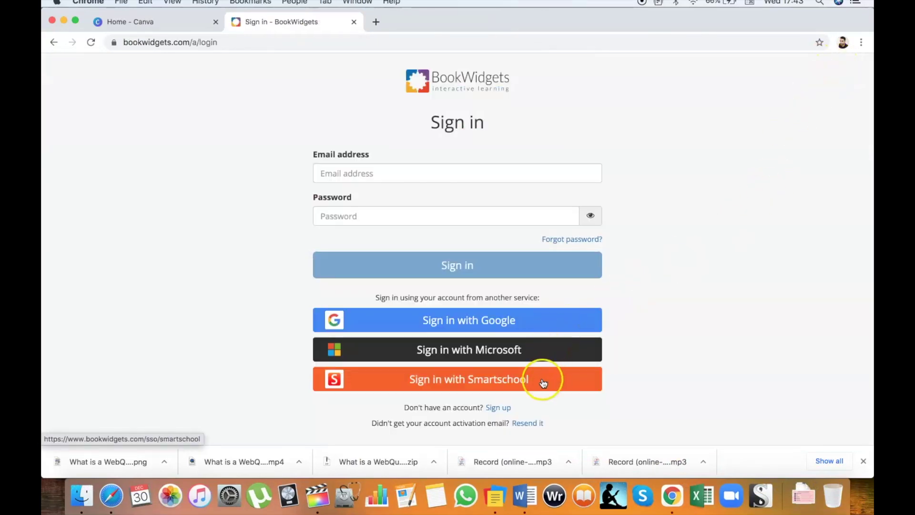
left_click(516, 323)
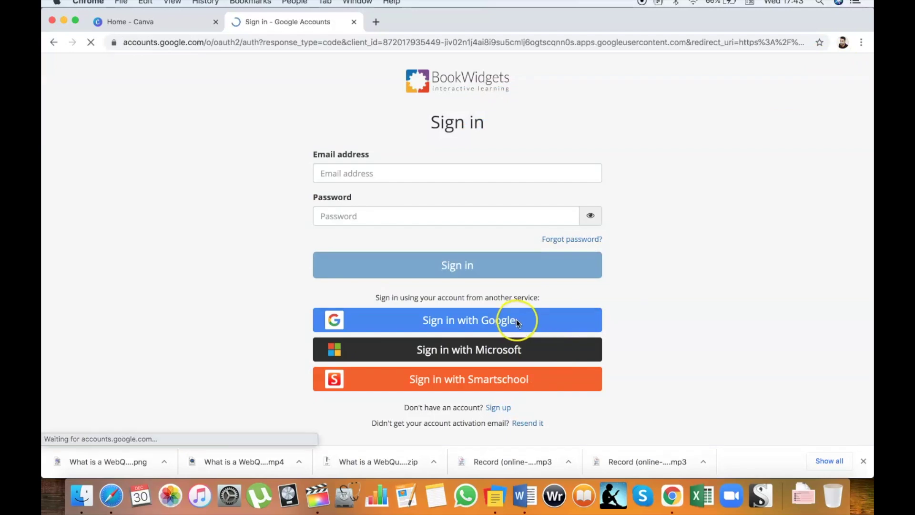
left_click(485, 278)
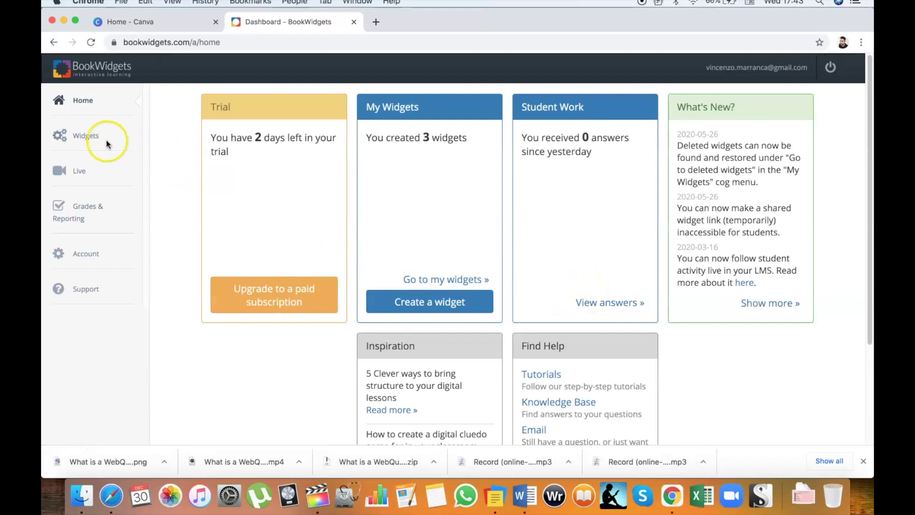
left_click(433, 159)
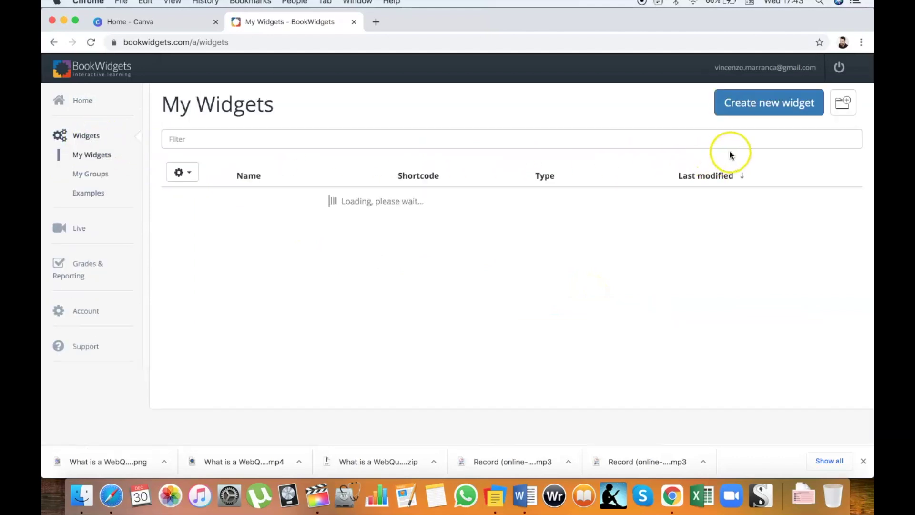
left_click(763, 102)
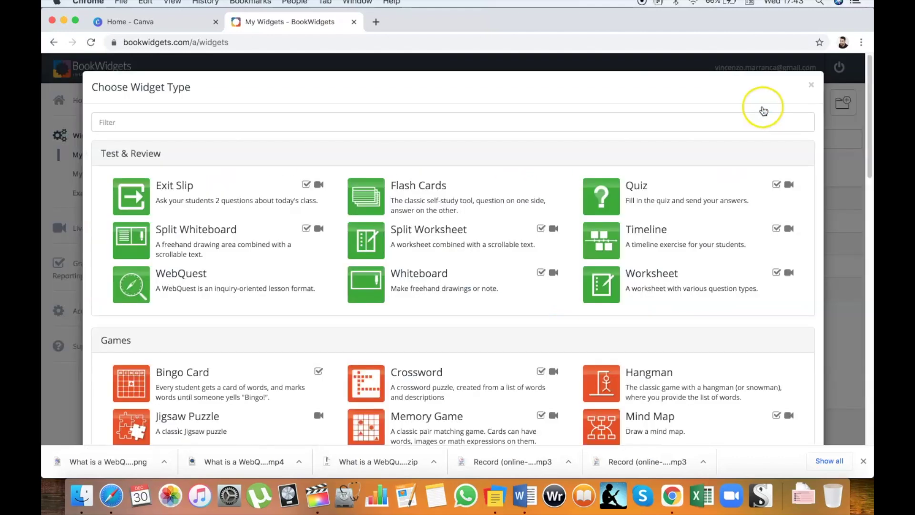
Create a WebQuest widget and step from Introduction through Task to Process
left_click(176, 287)
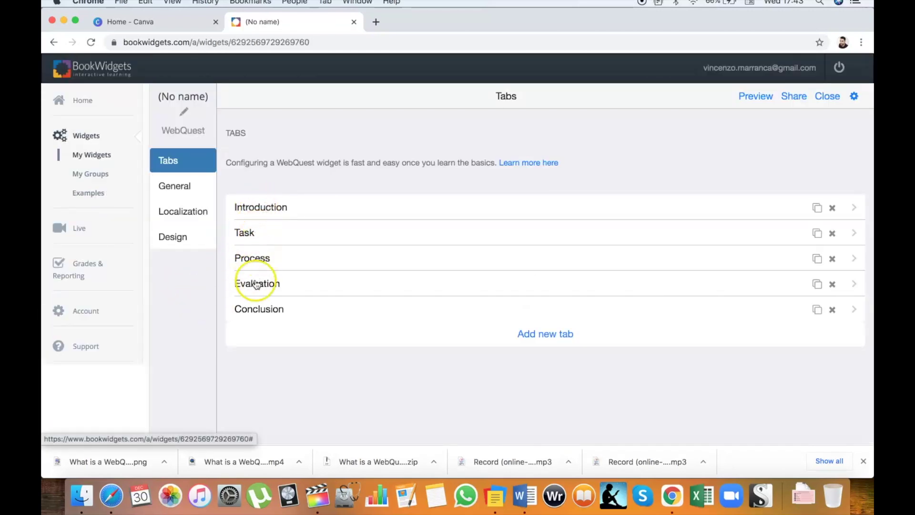
left_click(246, 212)
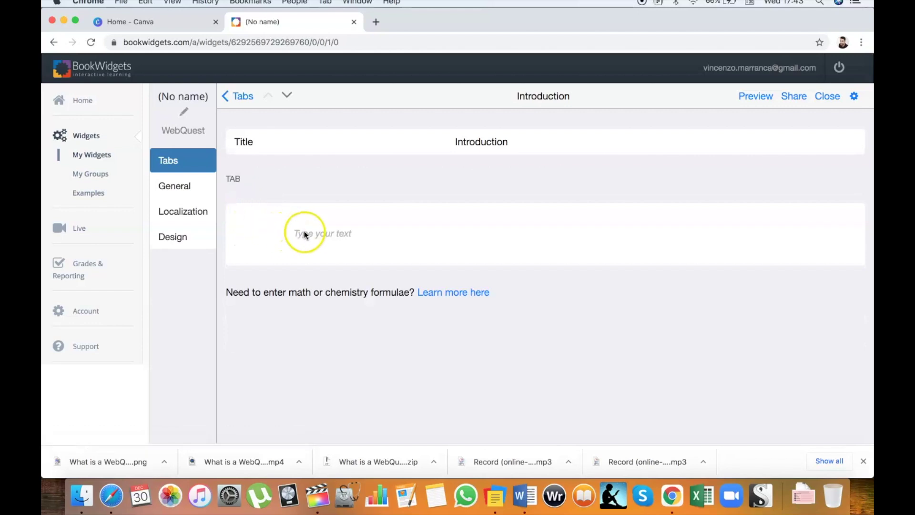
left_click(287, 97)
left_click(287, 98)
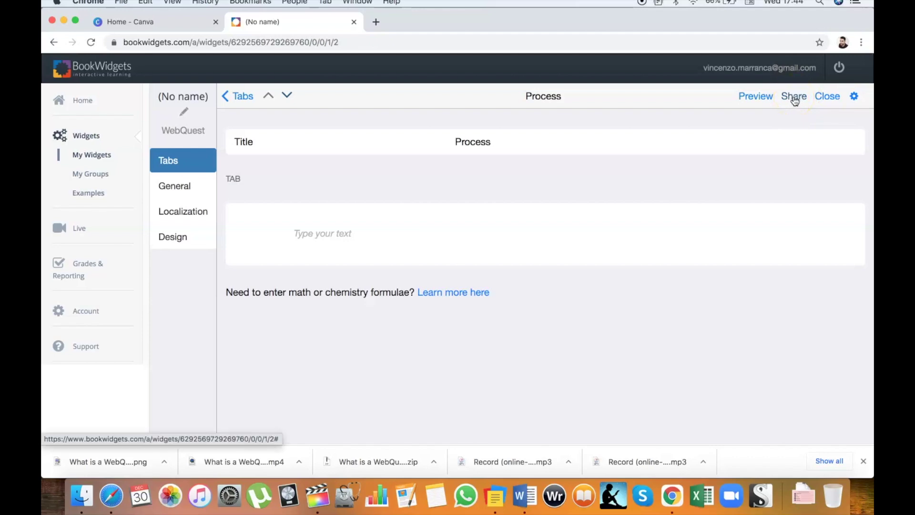
Generate and select the student share link, then show the finished 'Learning Microsoft Word' WebQuest
left_click(794, 100)
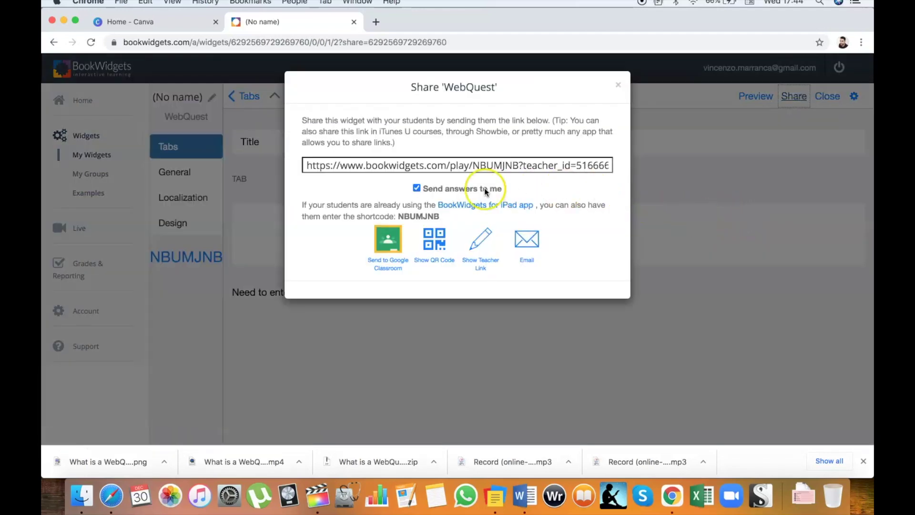
left_click(416, 164)
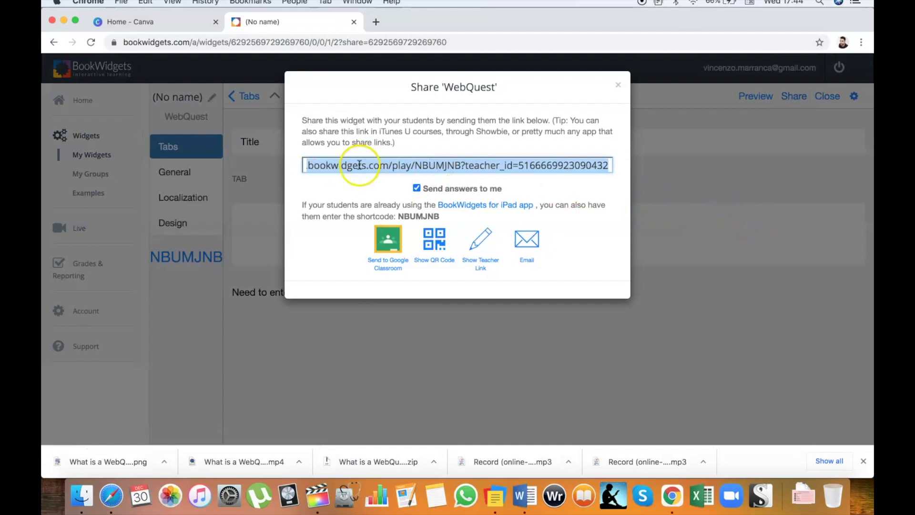
left_click(121, 490)
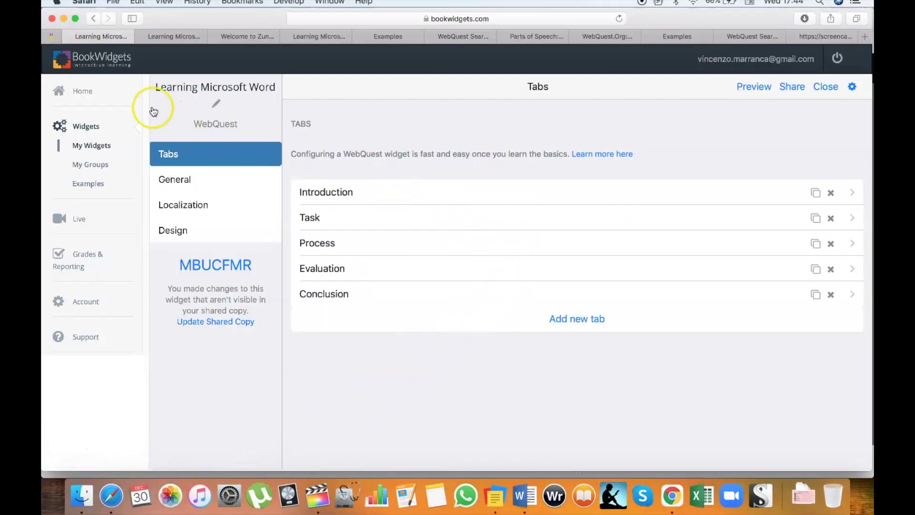
Open the Introduction tab and scroll through its content
left_click(342, 195)
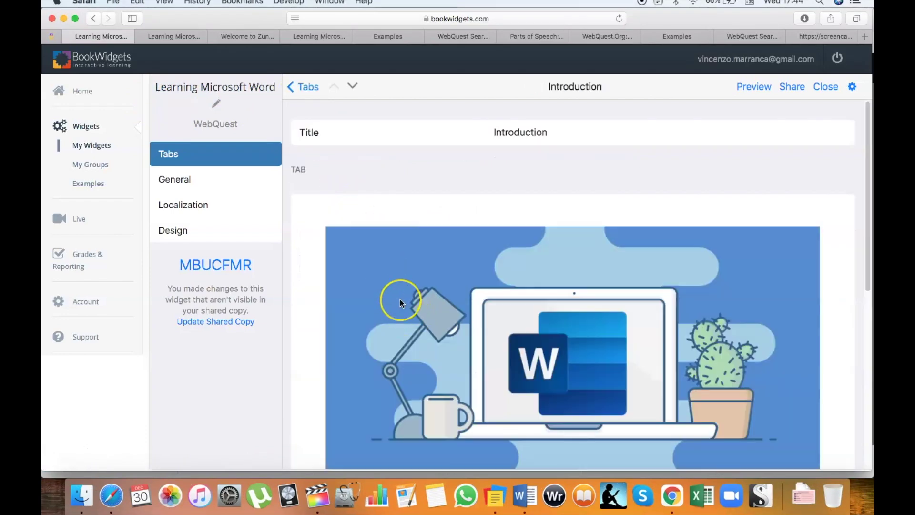
scroll(399, 301, "down", 5)
scroll(399, 305, "down", 4)
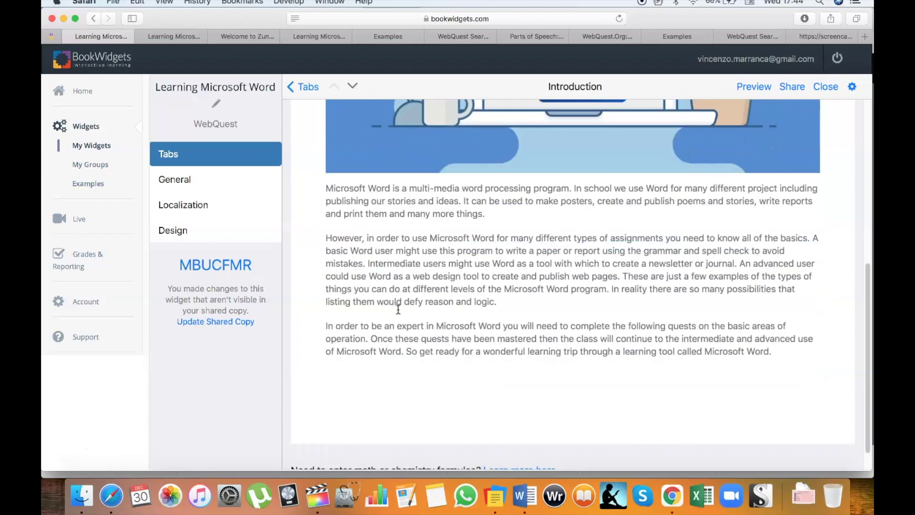
scroll(398, 310, "down", 1)
scroll(399, 310, "down", 1)
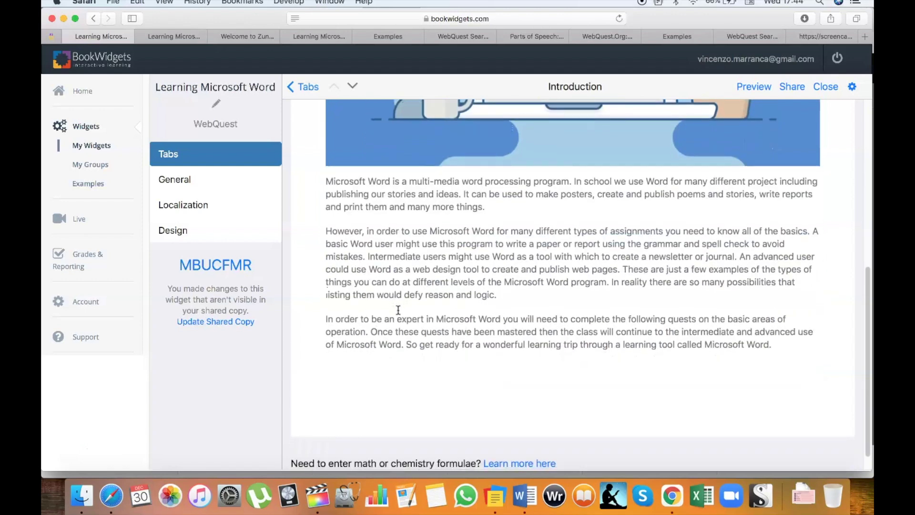
scroll(399, 310, "up", 3)
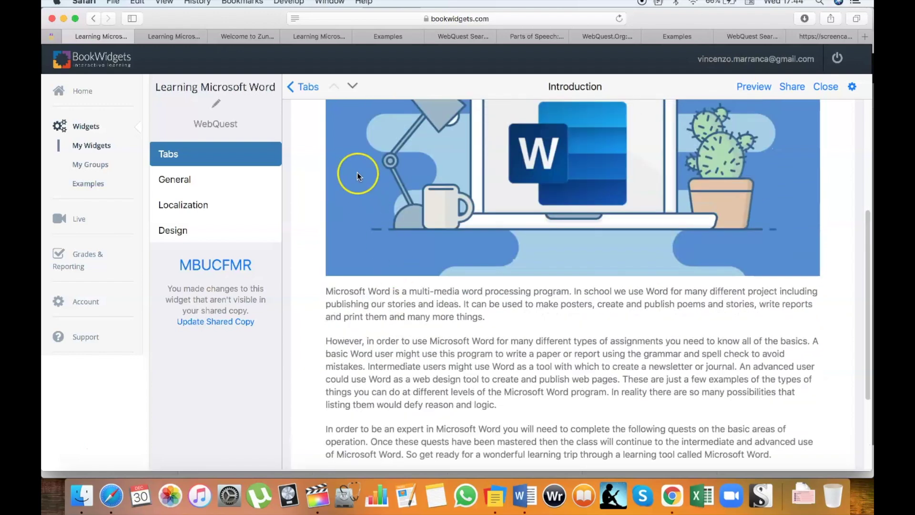
Move on to the Task tab, then read through the Process tab's content
left_click(353, 87)
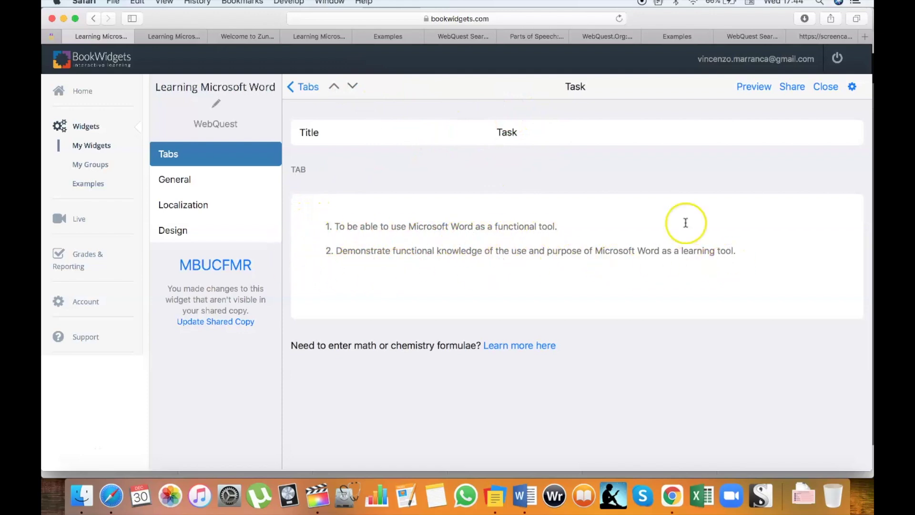
left_click(353, 86)
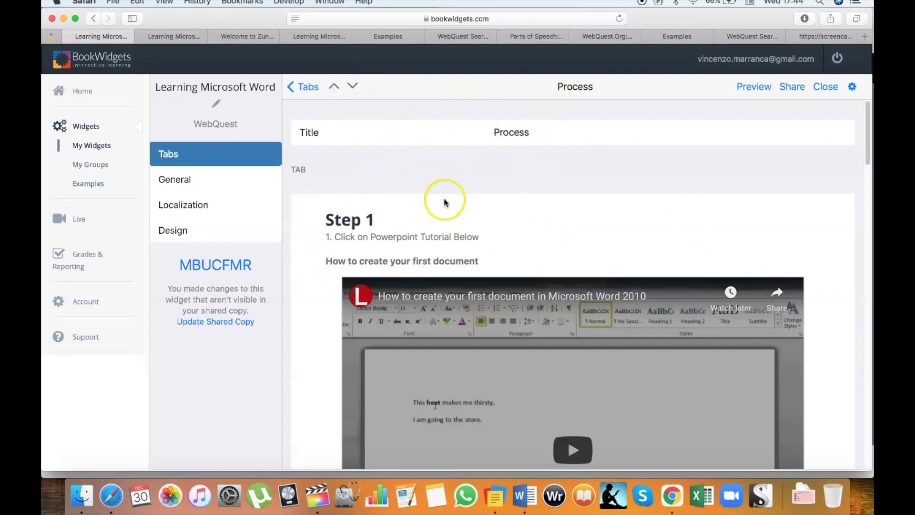
scroll(443, 198, "down", 1)
scroll(341, 217, "down", 10)
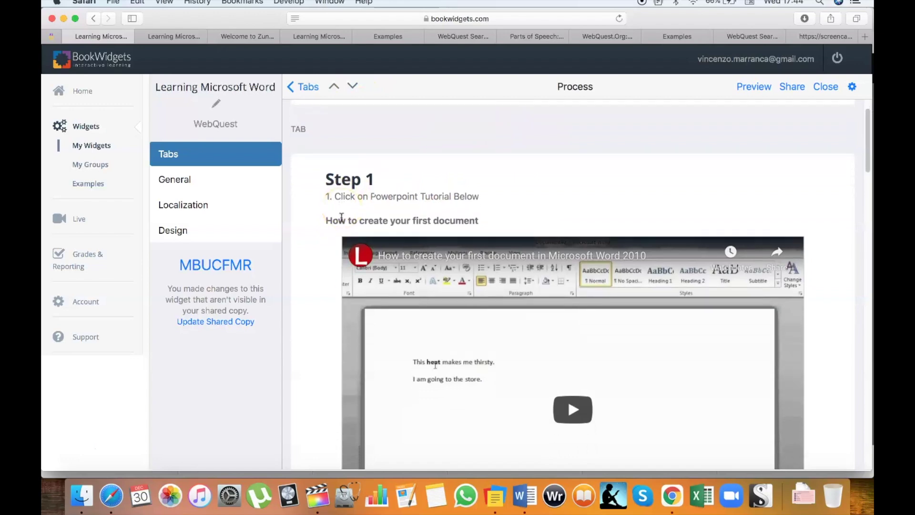
scroll(342, 222, "down", 8)
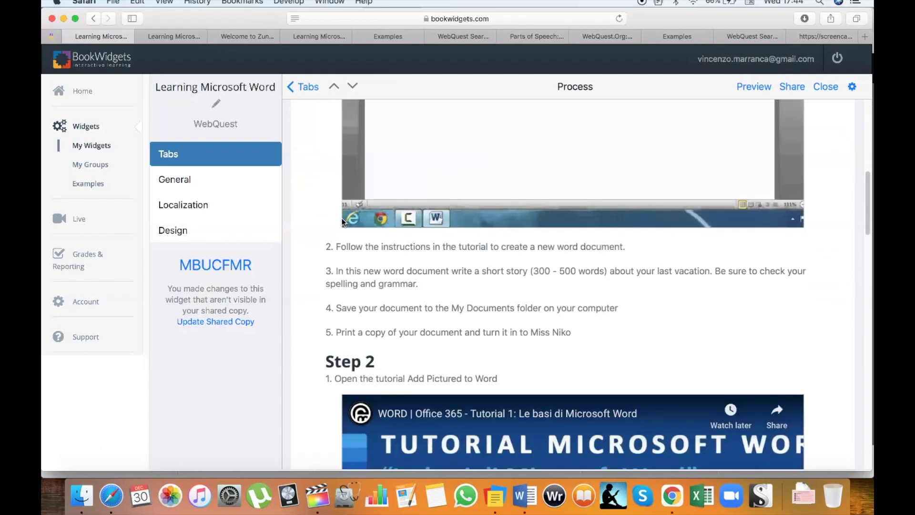
scroll(341, 222, "down", 8)
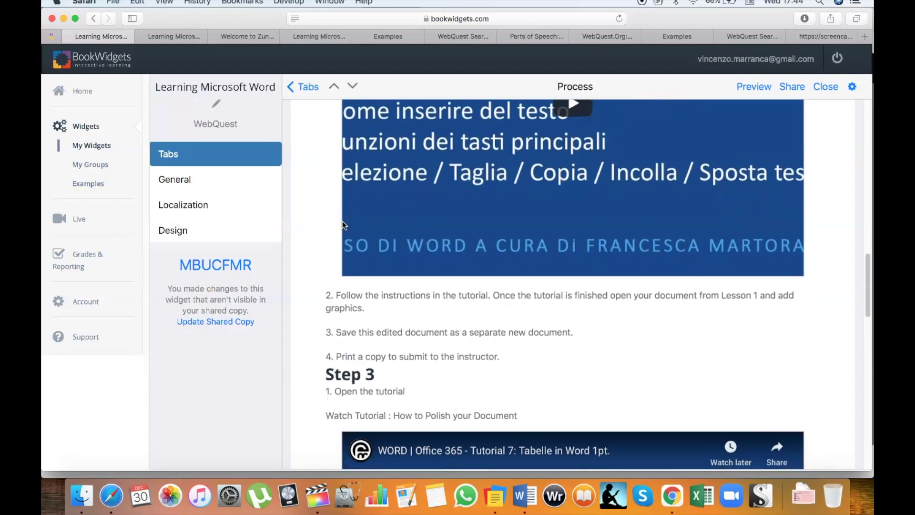
Review the Evaluation and Conclusion tabs, then open the Student View preview
left_click(352, 88)
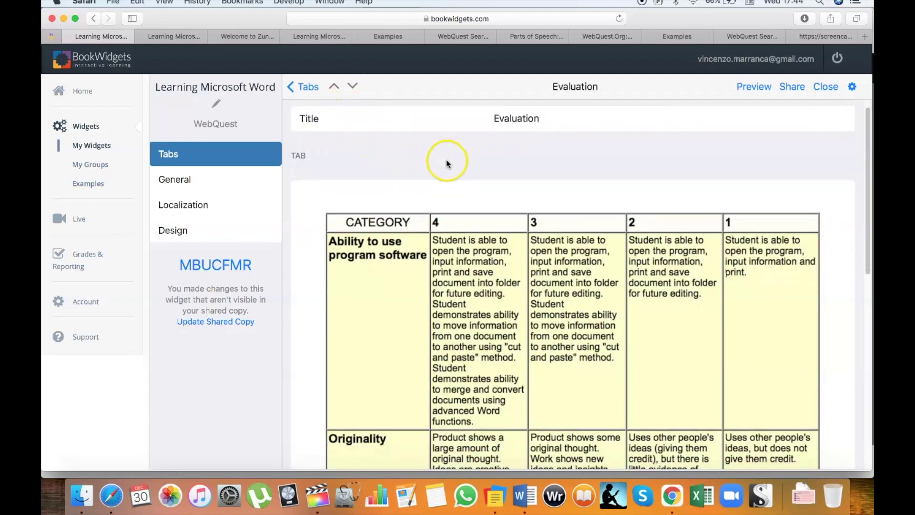
scroll(447, 161, "down", 4)
scroll(448, 165, "down", 10)
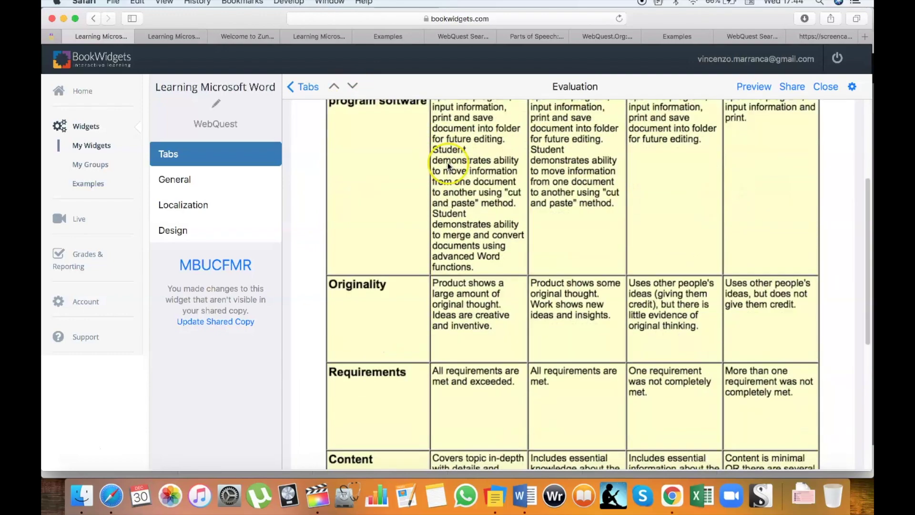
left_click(354, 88)
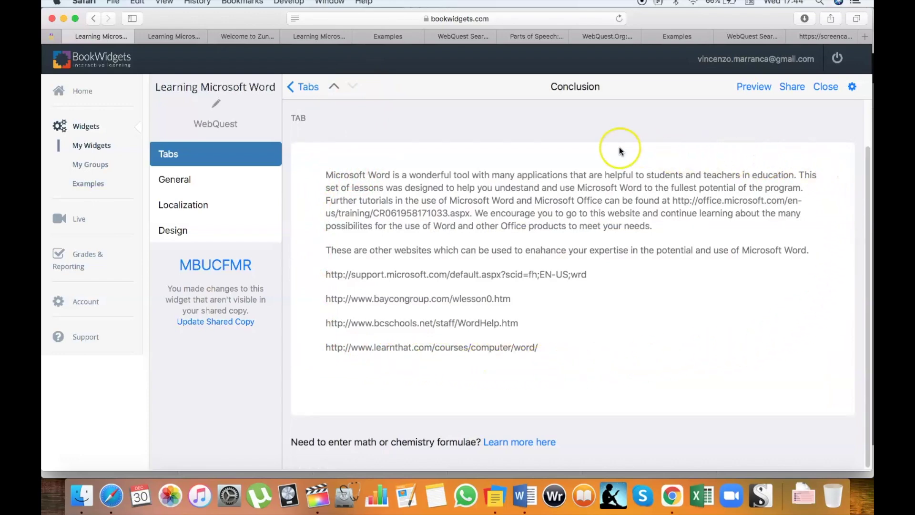
scroll(342, 147, "up", 2)
left_click(766, 87)
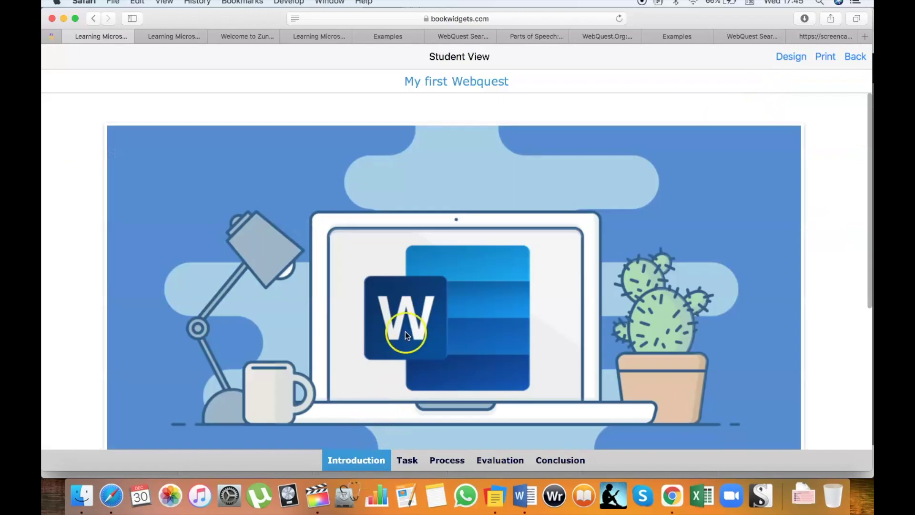
In Student View, go through the Task, Process and Evaluation pages from the bottom bar
scroll(405, 334, "down", 5)
left_click(407, 459)
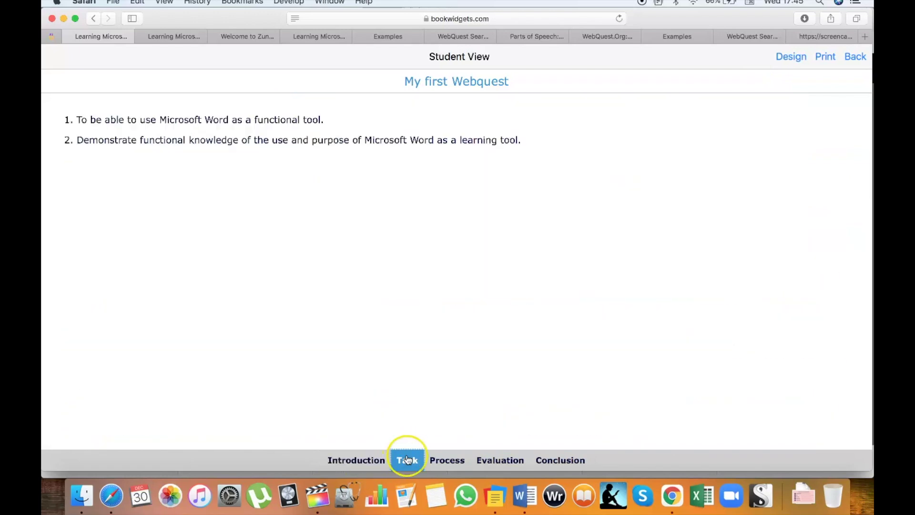
left_click(445, 461)
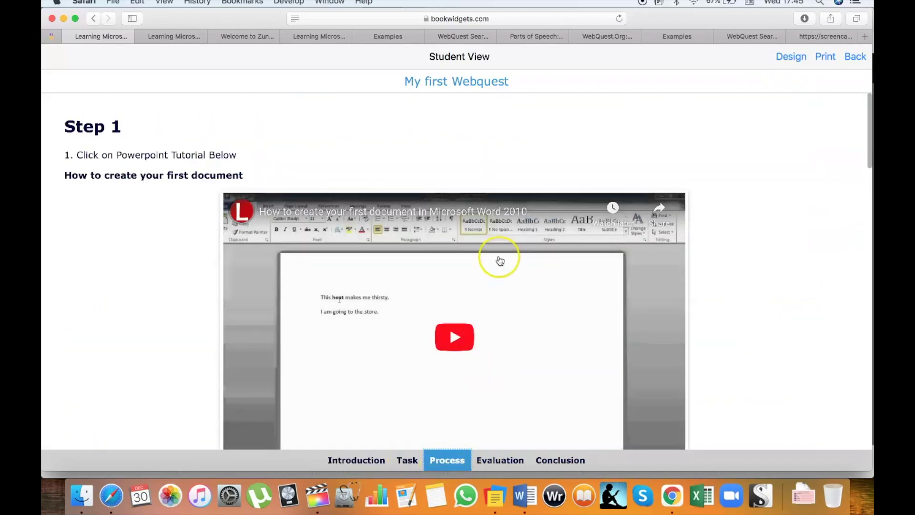
scroll(496, 334, "down", 3)
left_click(501, 459)
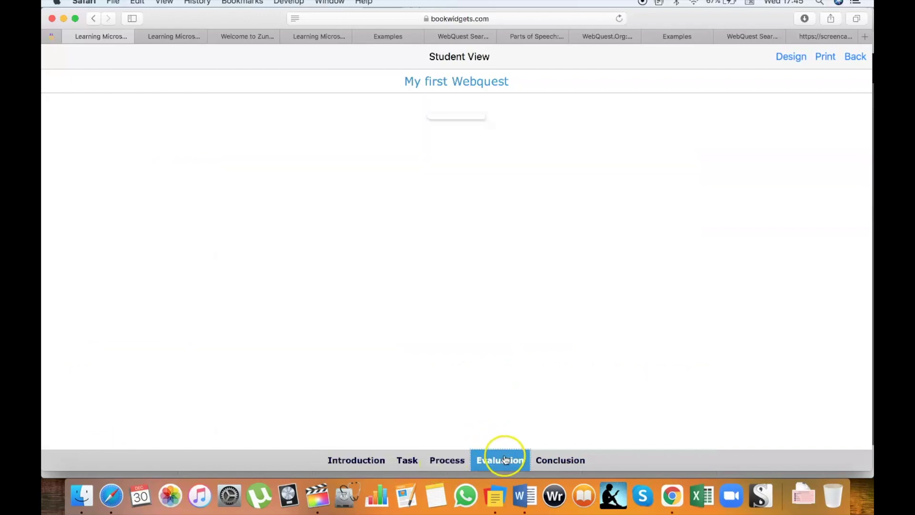